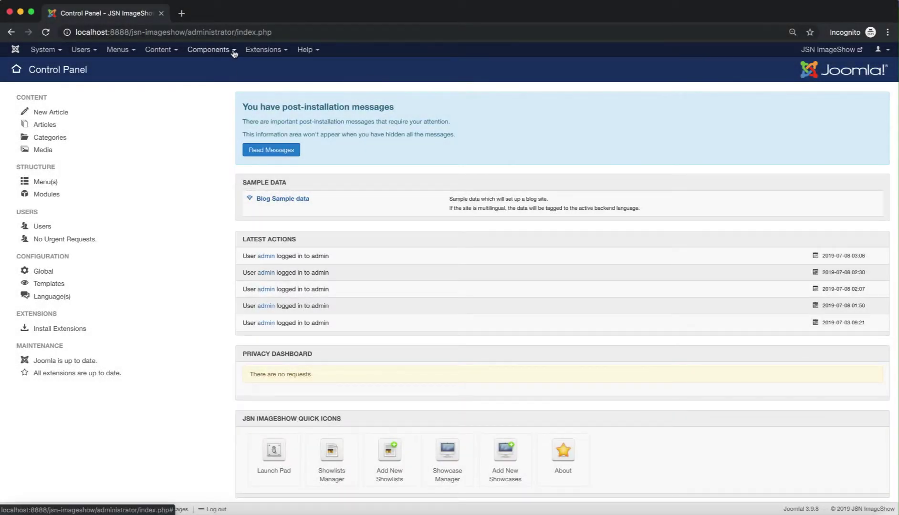
Step: Go to Components > JSN ImageShow > Showlists from the admin menu
left_click(234, 53)
mouse_move(246, 101)
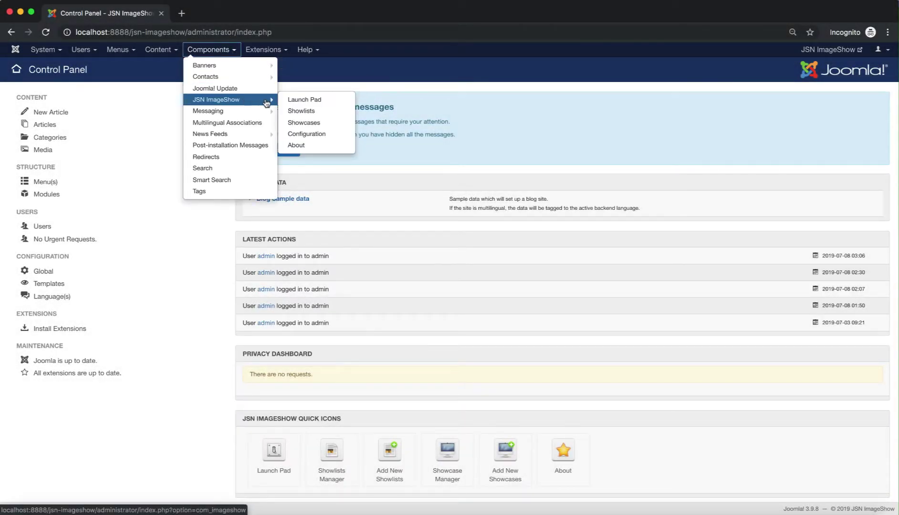
left_click(332, 114)
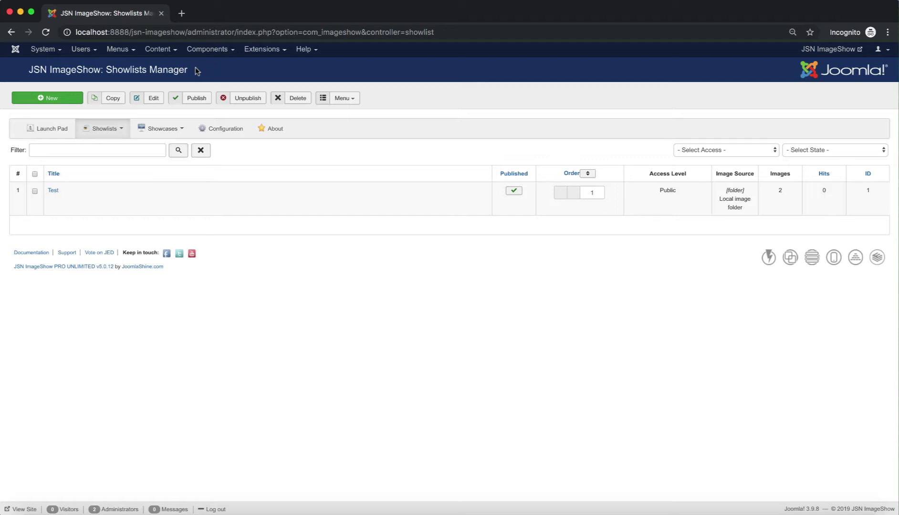
left_click_drag(188, 70, 29, 67)
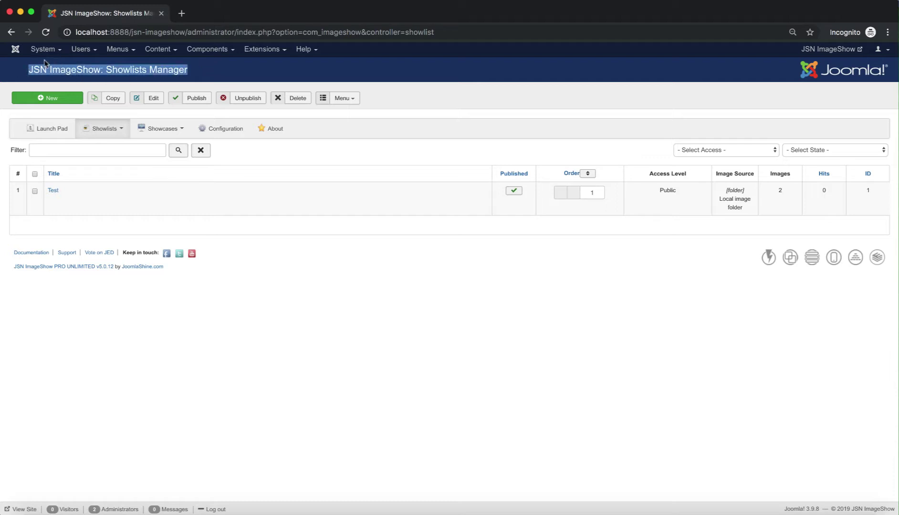
left_click(213, 74)
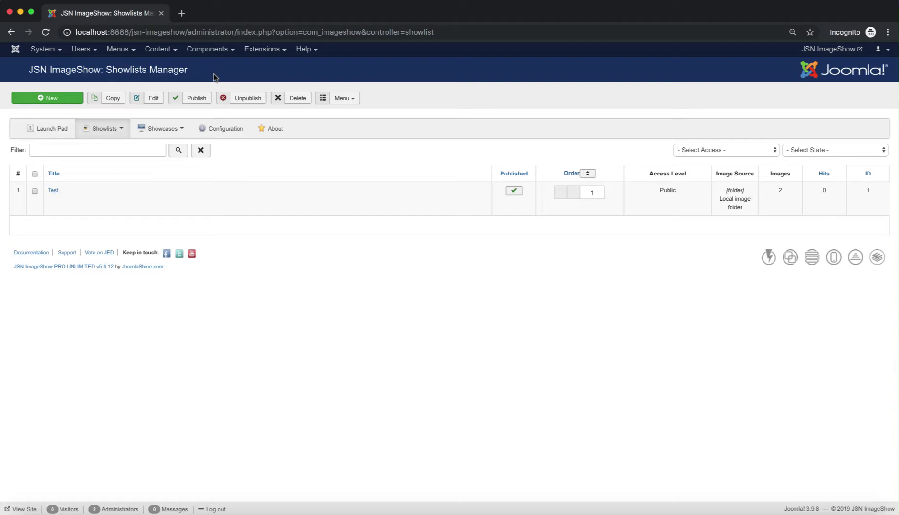
Step: Create a new showlist titled 'Test 2' and save and close it
left_click(70, 100)
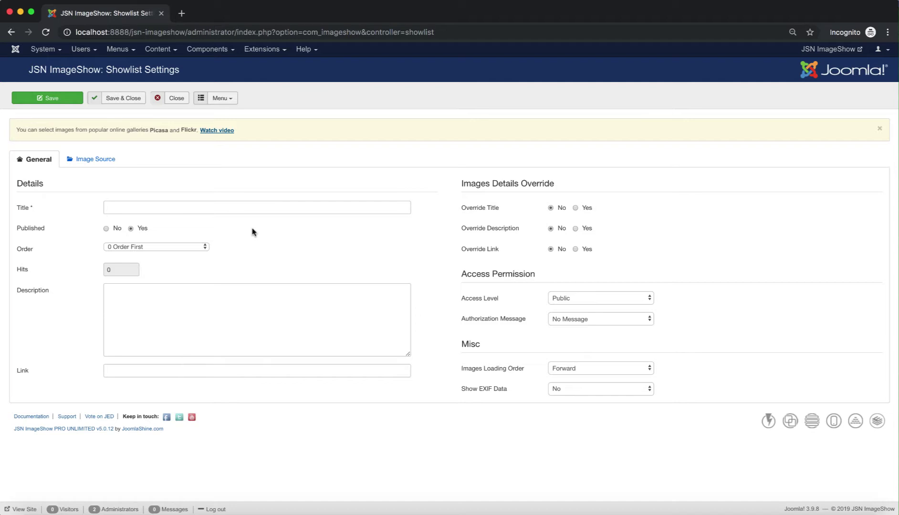
left_click(238, 208)
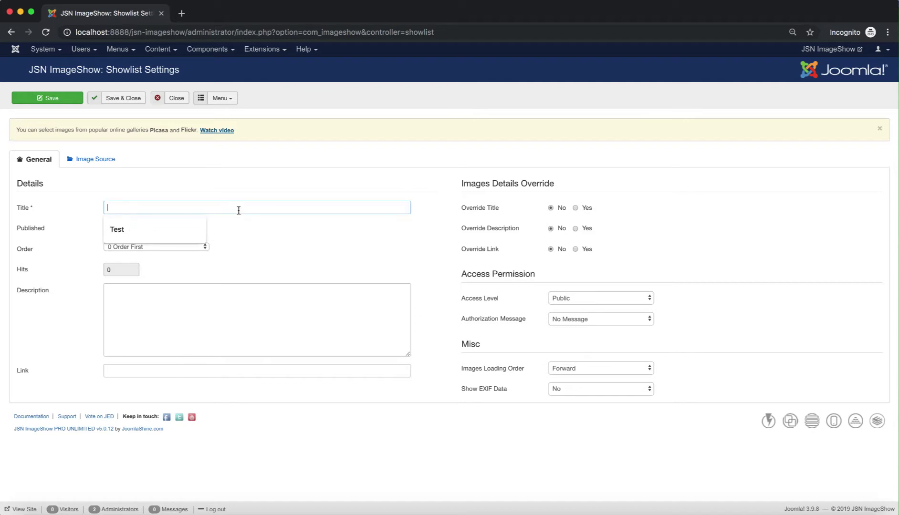
left_click(192, 232)
type("2")
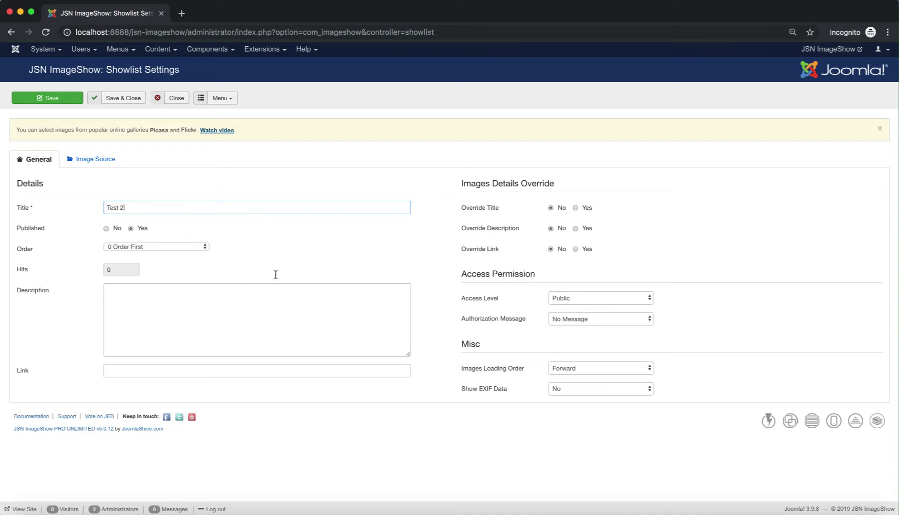
left_click(110, 104)
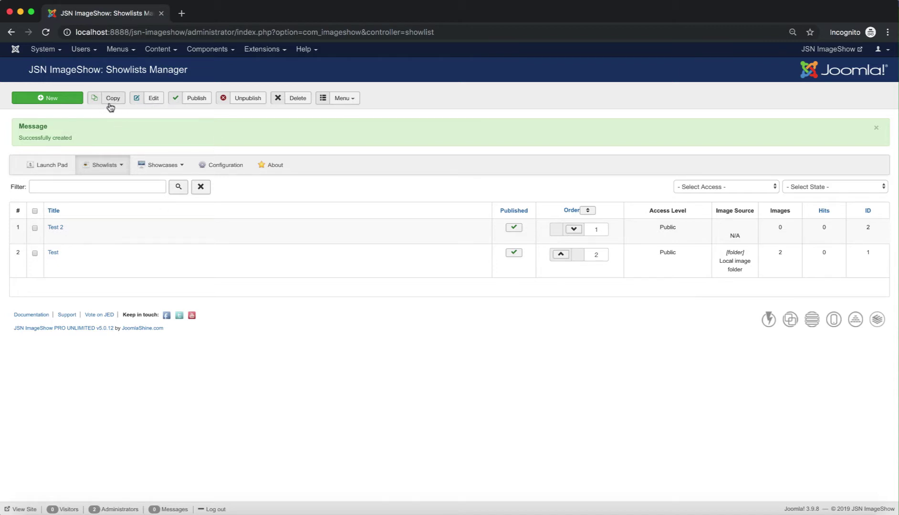
Step: Duplicate the Test 2 showlist to produce 'Copy of Test 2', after dismissing the no-selection warning
left_click(109, 102)
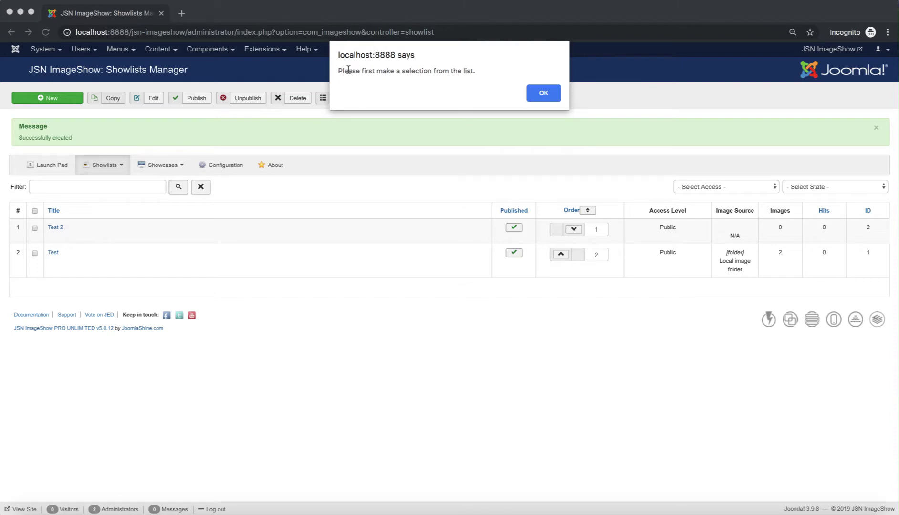
left_click(549, 98)
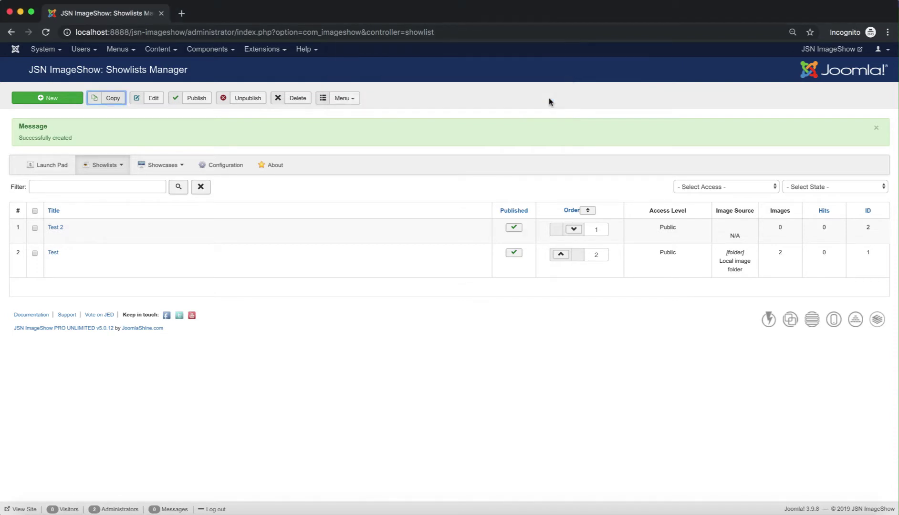
left_click(35, 231)
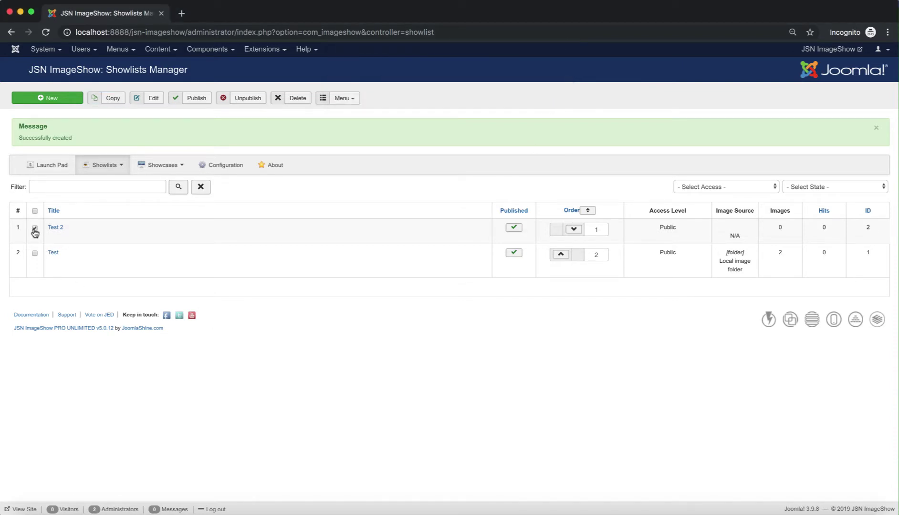
left_click(106, 102)
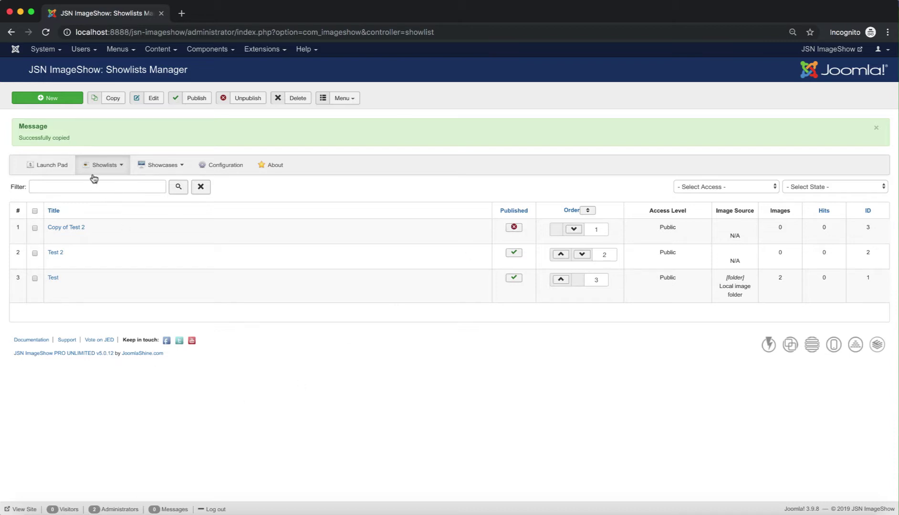
left_click(153, 100)
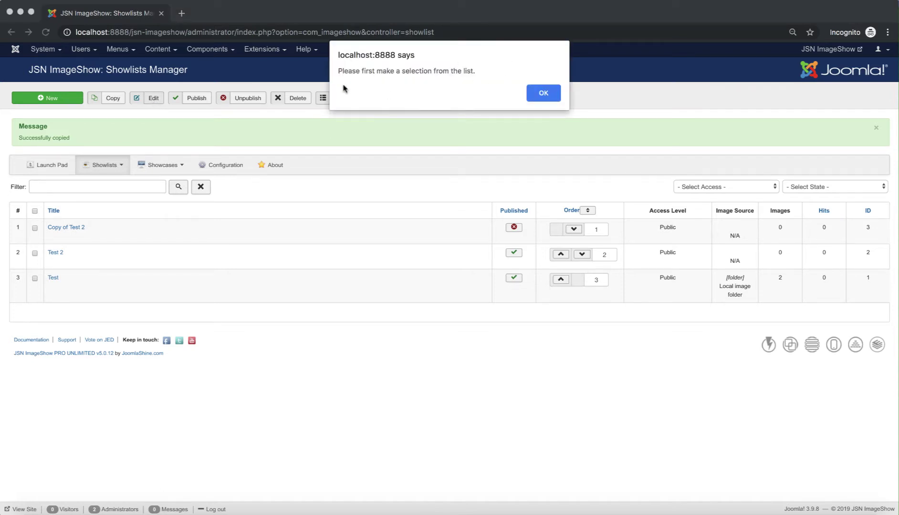
left_click(555, 97)
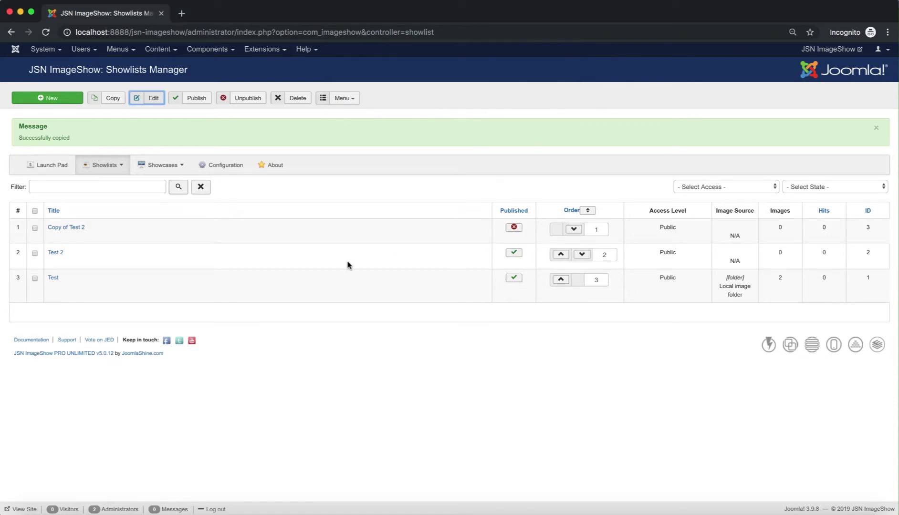
left_click(35, 253)
left_click(147, 104)
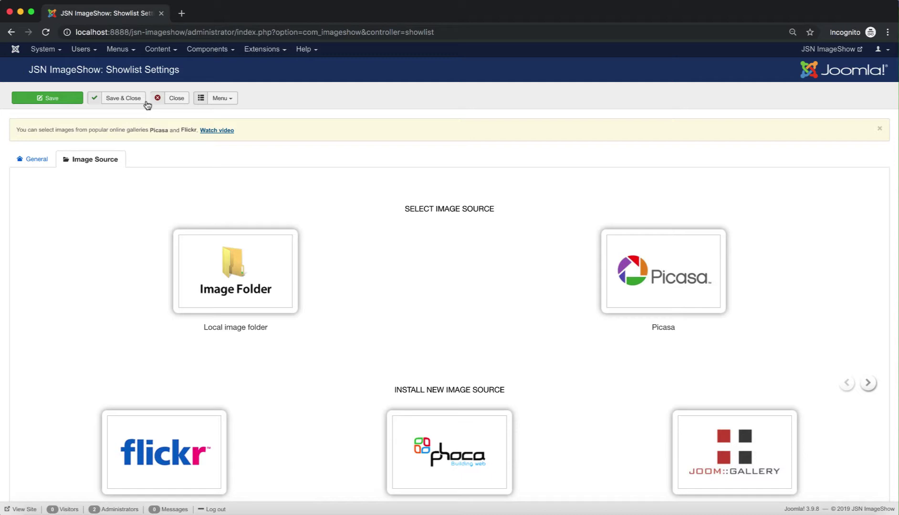
left_click(24, 167)
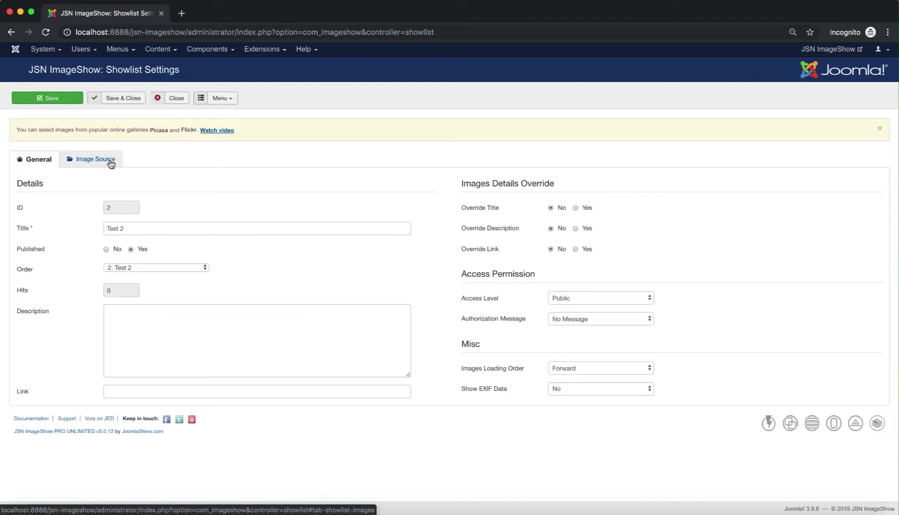
left_click(110, 164)
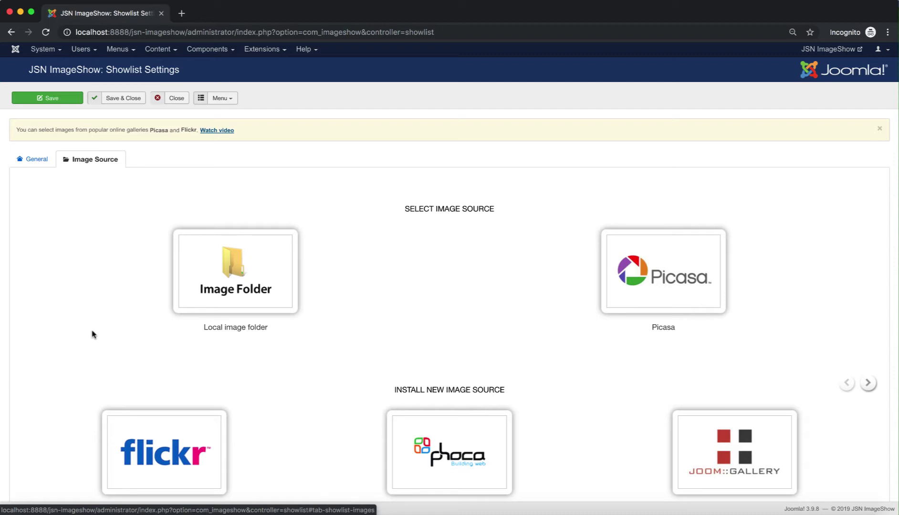
left_click(176, 99)
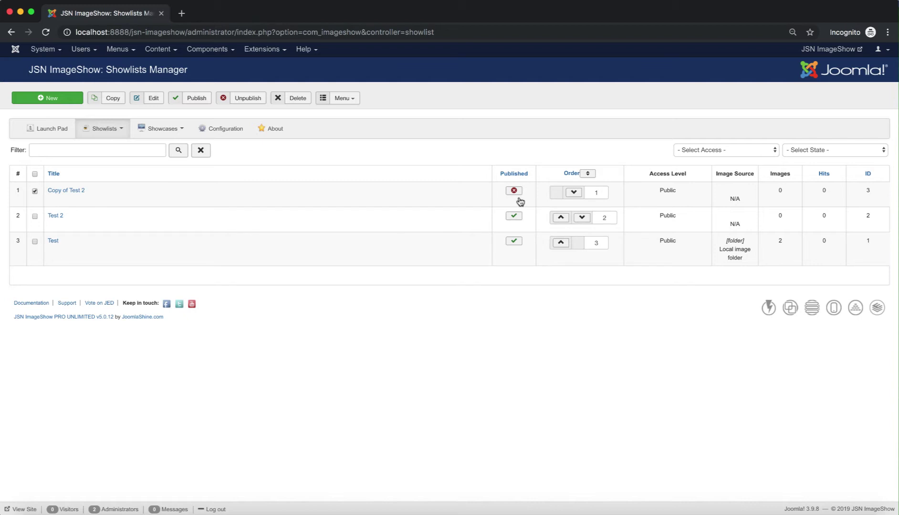
Step: Publish the selected Copy of Test 2 showlist
left_click(196, 101)
Step: Unpublish both the Test 2 and Test showlists
left_click(35, 241)
left_click(245, 105)
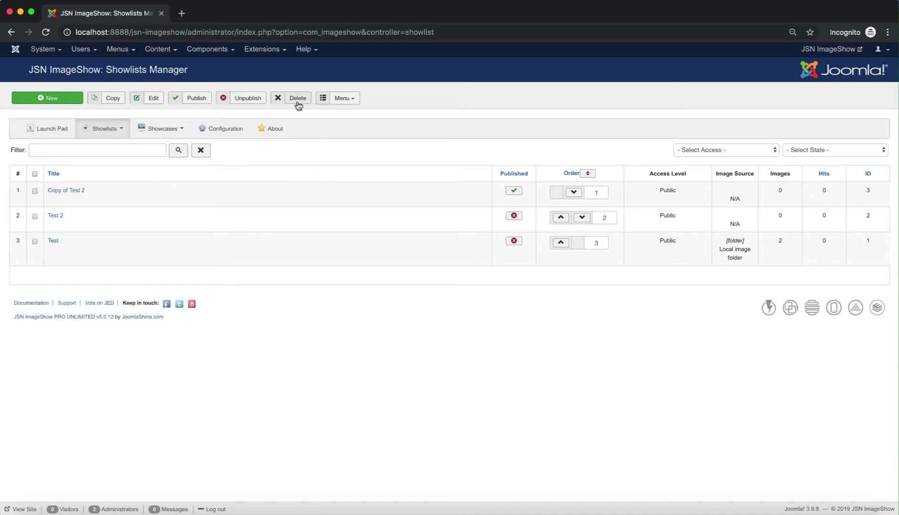
Step: Delete the Copy of Test 2 and Test 2 showlists, confirming the deletion prompt
left_click(35, 192)
left_click(35, 217)
left_click(297, 99)
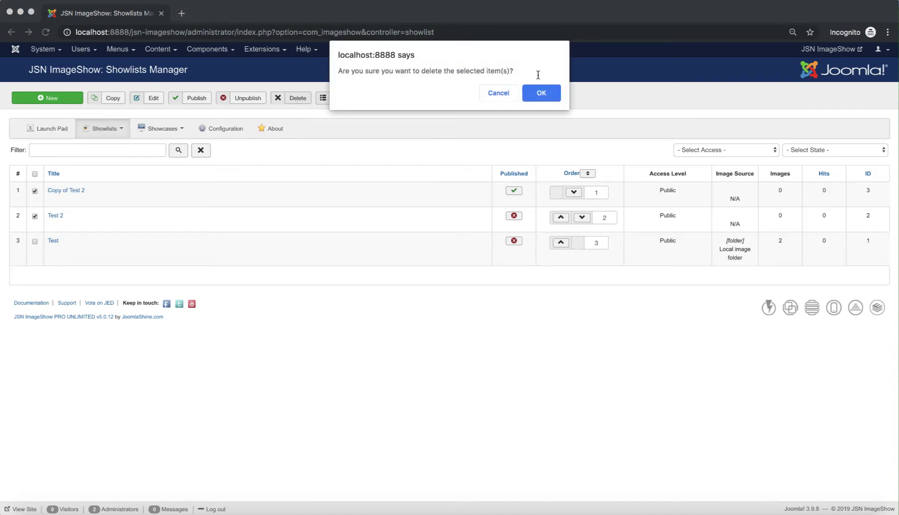
left_click(540, 102)
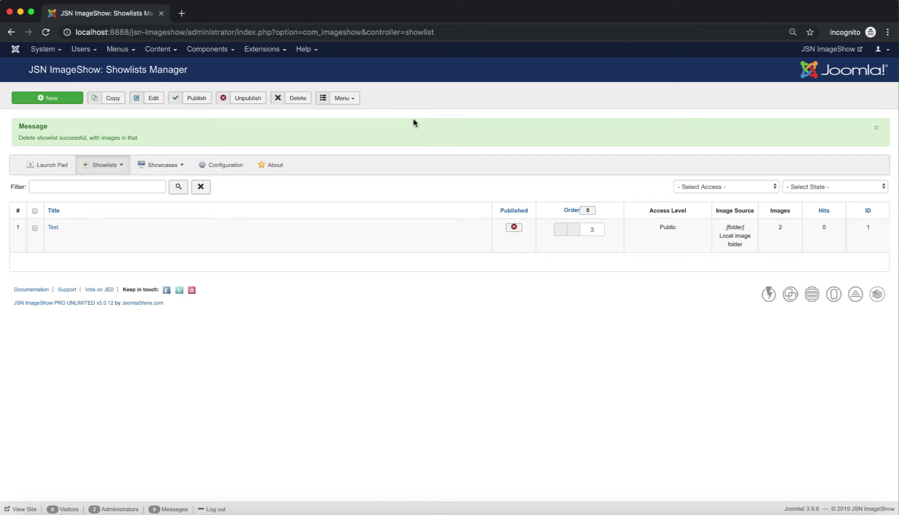
left_click(112, 187)
left_click(773, 190)
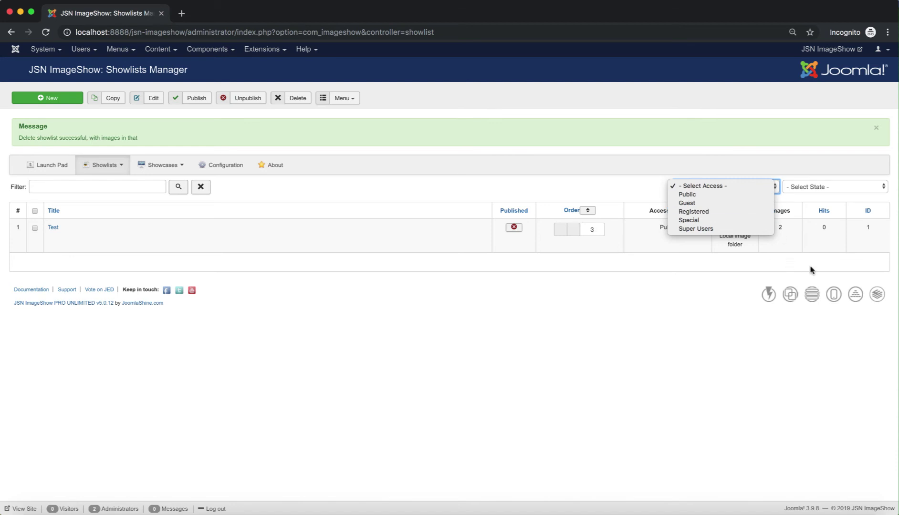
left_click(830, 266)
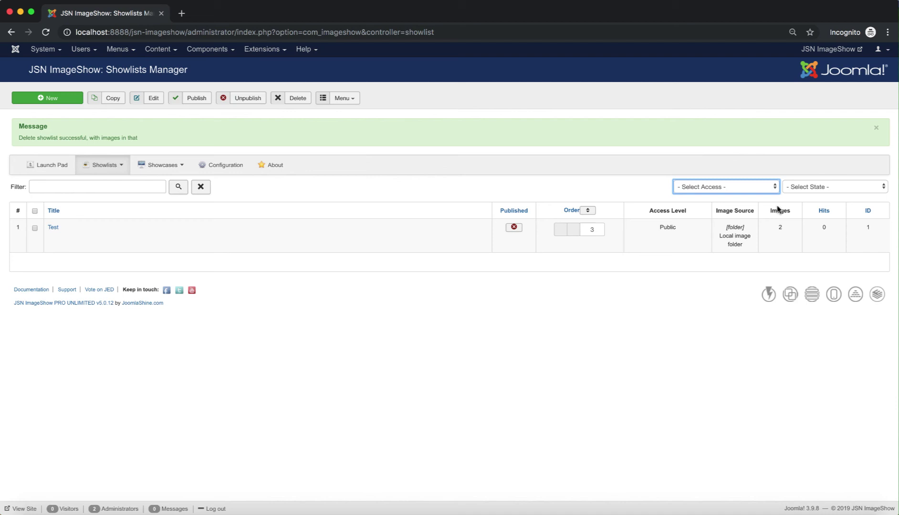
left_click(879, 189)
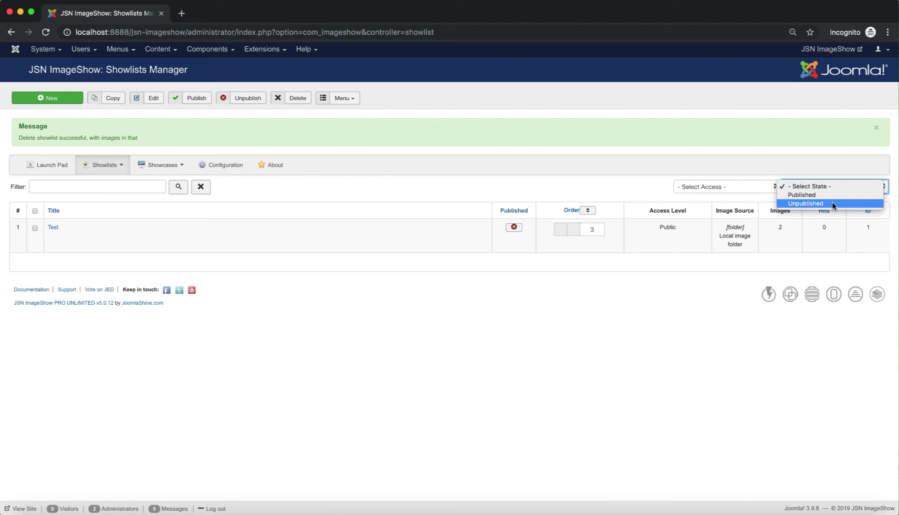
left_click(555, 356)
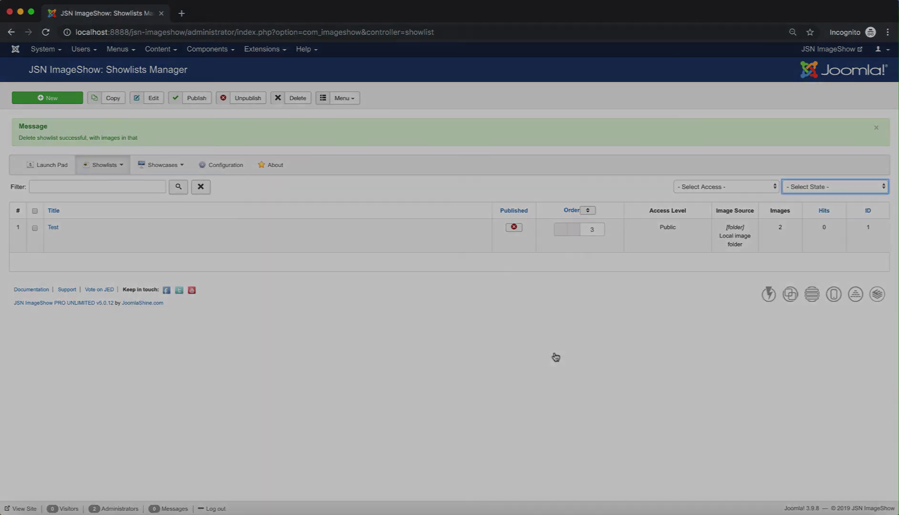